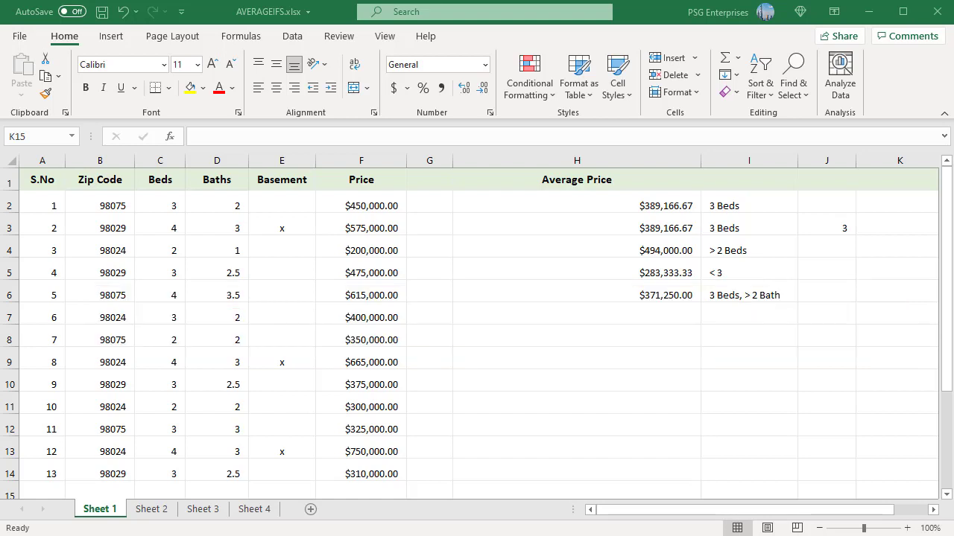
# - Confirm H3's =AVERAGEIFS(F2:F14, C2:C14, J3), averaging prices for J3's bed count to $389,166.67
pyautogui.doubleClick(691, 204)
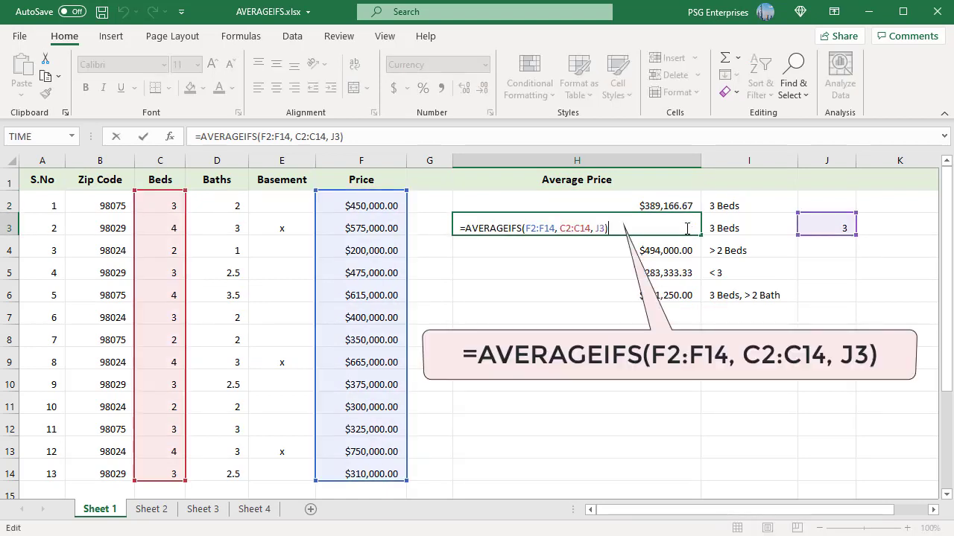
pyautogui.hotkey('ctrl', 'Return')
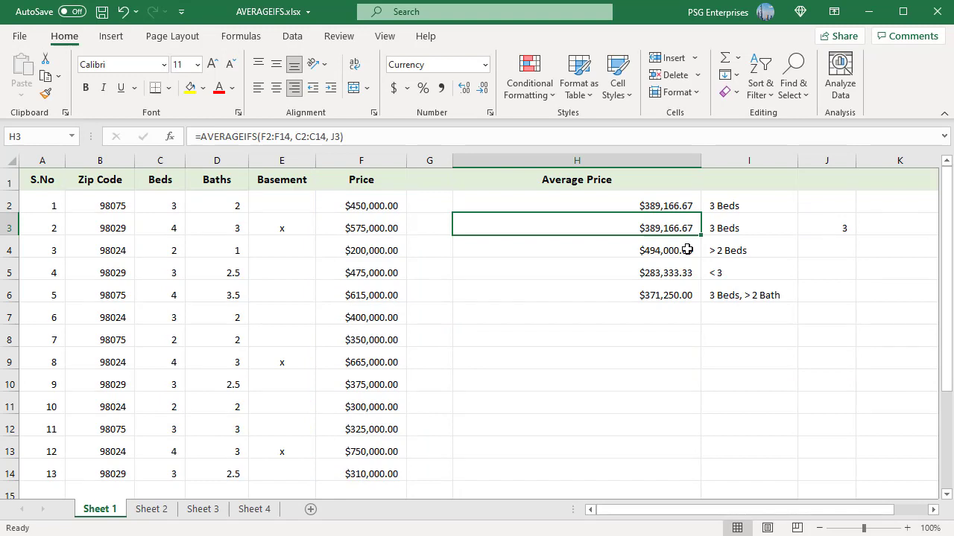
# - Set H4 to =AVERAGEIFS(F2:F14, C2:C14, ">2") to average homes with more than 2 beds
pyautogui.click(687, 250)
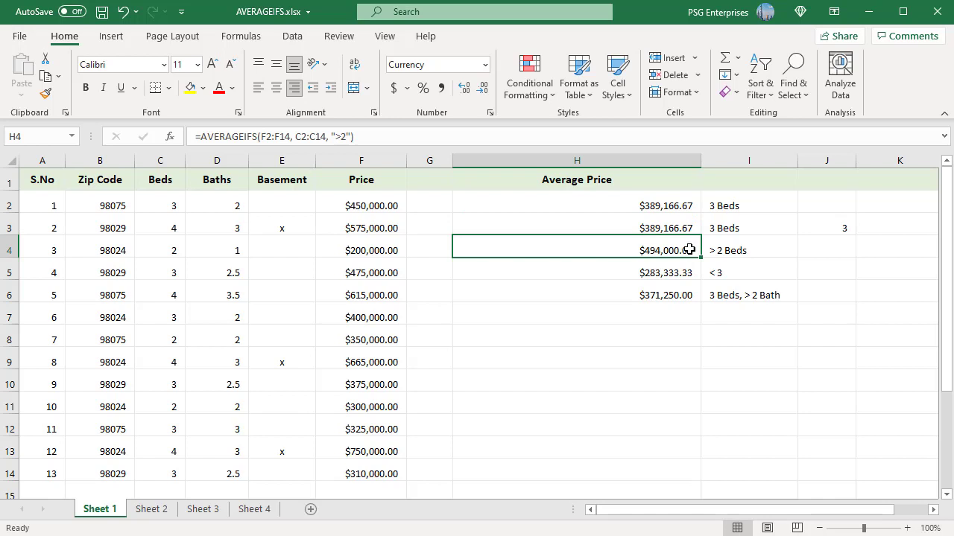
pyautogui.doubleClick(687, 250)
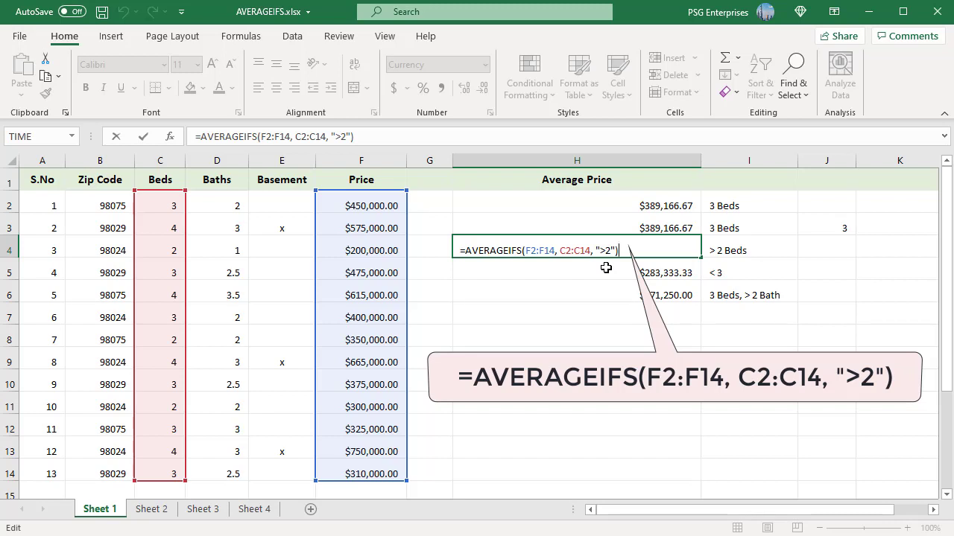
pyautogui.hotkey('ctrl', 'Return')
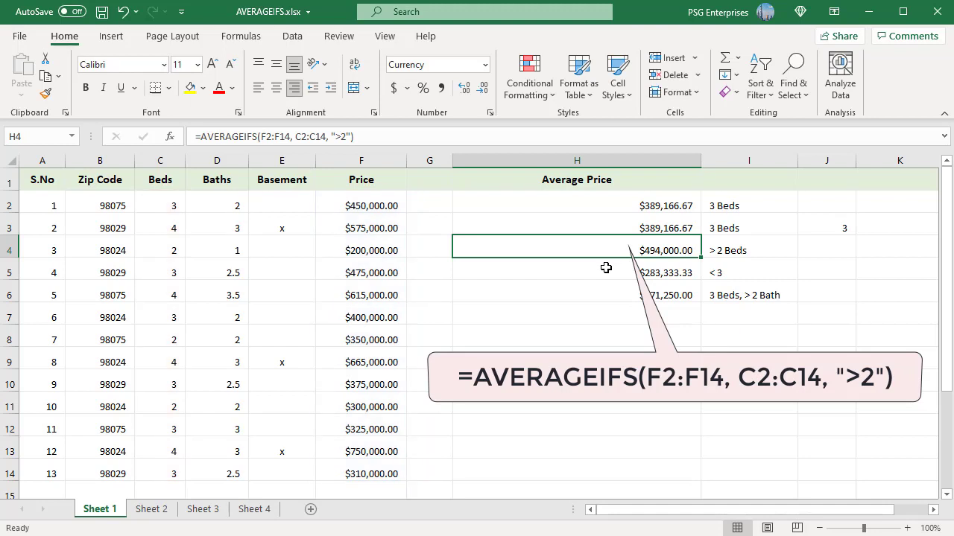
# - Set H5 to =AVERAGEIFS(F2:F14, C2:C14, "<" & J3) for homes with fewer beds than J3
pyautogui.click(683, 273)
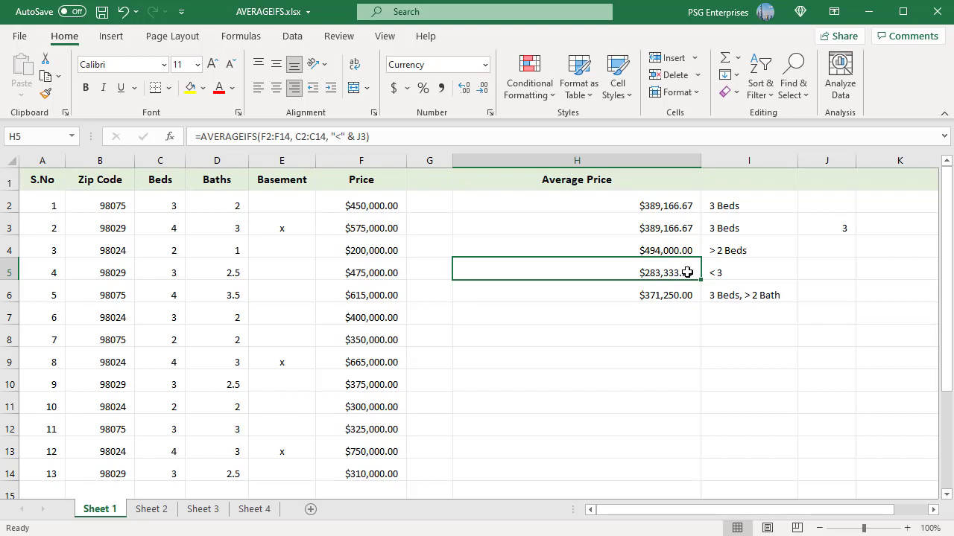
pyautogui.doubleClick(687, 272)
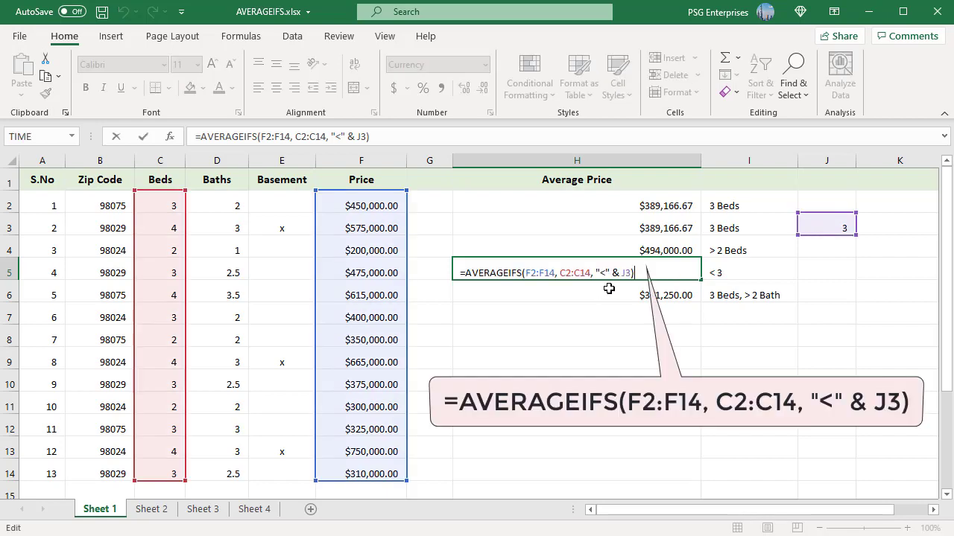
pyautogui.press('Escape')
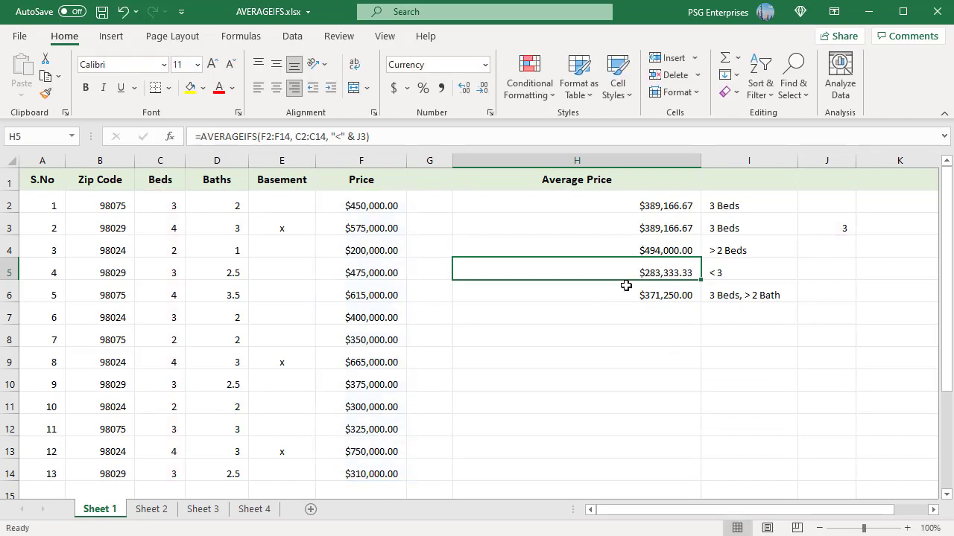
# - On Sheet 2, revise D2's formula =AVERAGEIFS(B2:B11,A2:A11,"Apples*")
pyautogui.click(152, 509)
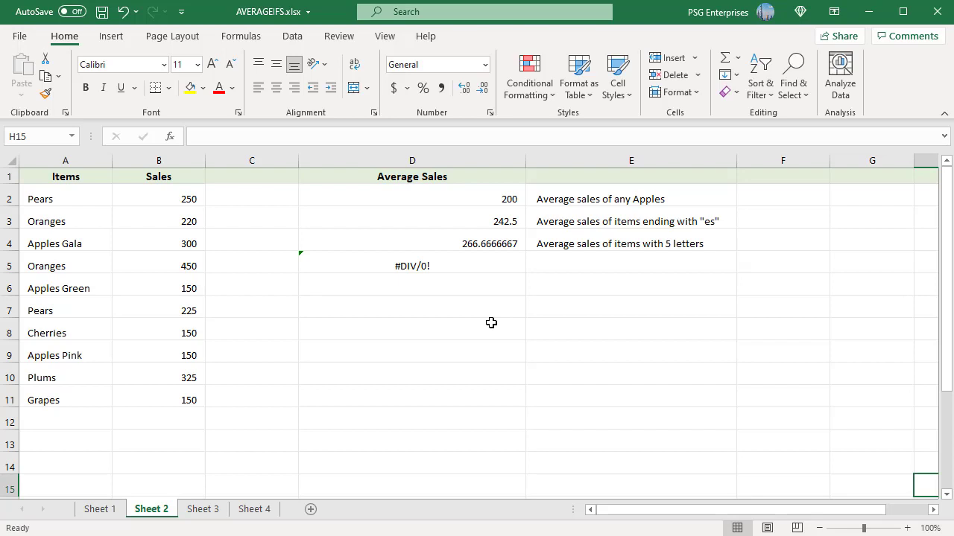
pyautogui.doubleClick(513, 198)
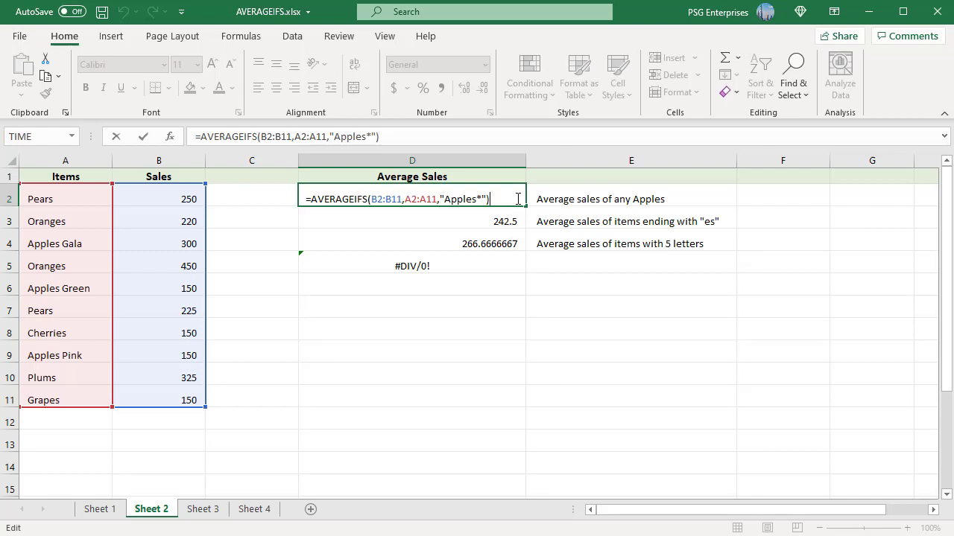
# - Commit D2 and set the "*es" average in D3 and the "?????" five-letter average in D4
pyautogui.doubleClick(516, 221)
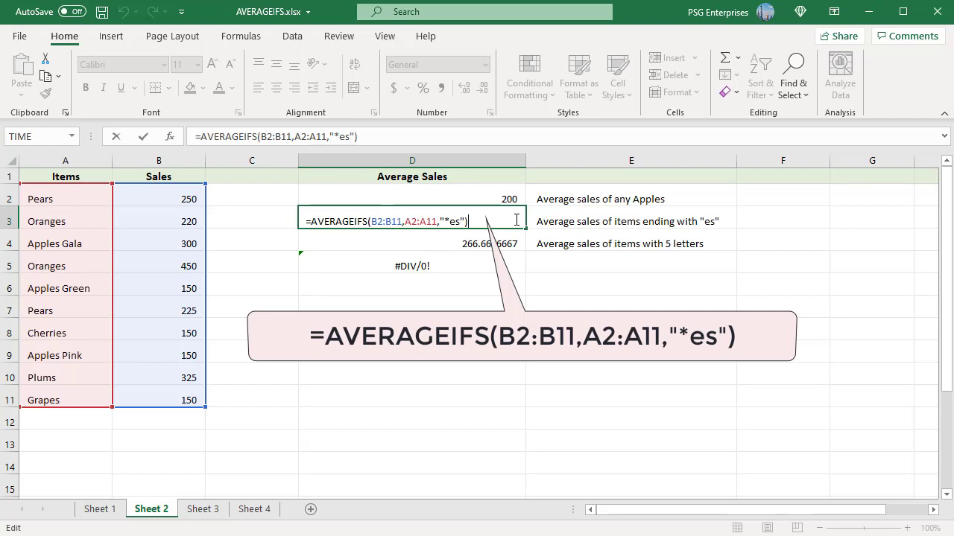
pyautogui.press('Escape')
pyautogui.doubleClick(514, 238)
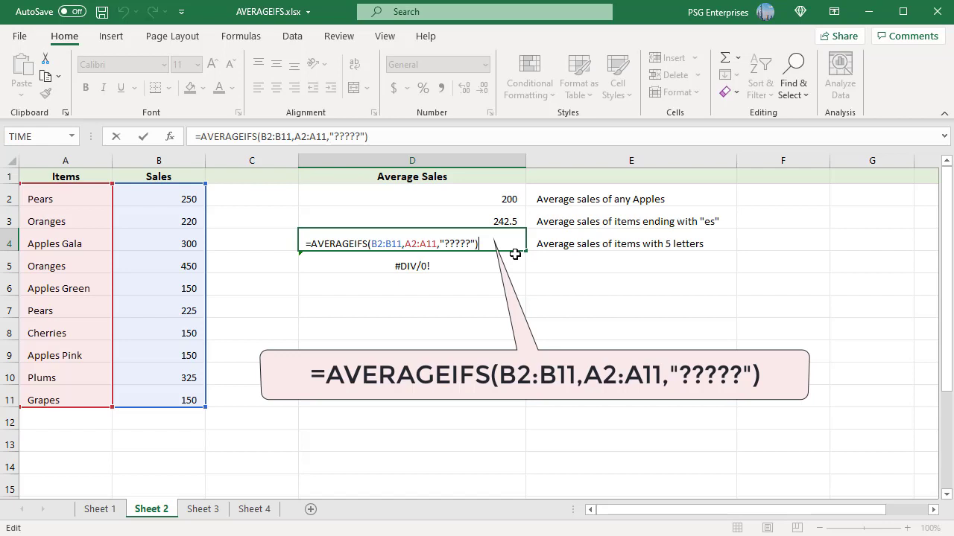
pyautogui.hotkey('ctrl', 'Return')
# - Enter the Bananas average in D5, which returns #DIV/0!, then move to Sheet 3
pyautogui.click(511, 262)
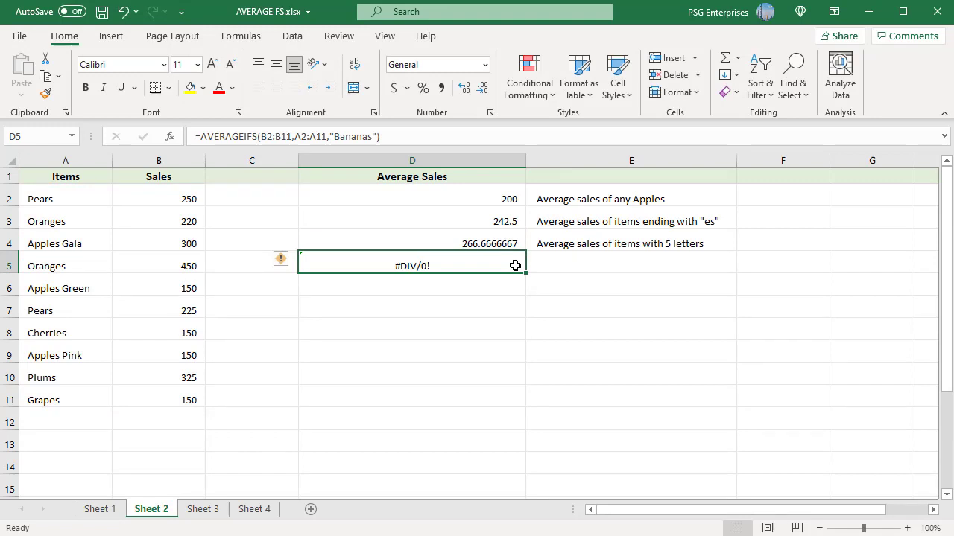
pyautogui.doubleClick(515, 265)
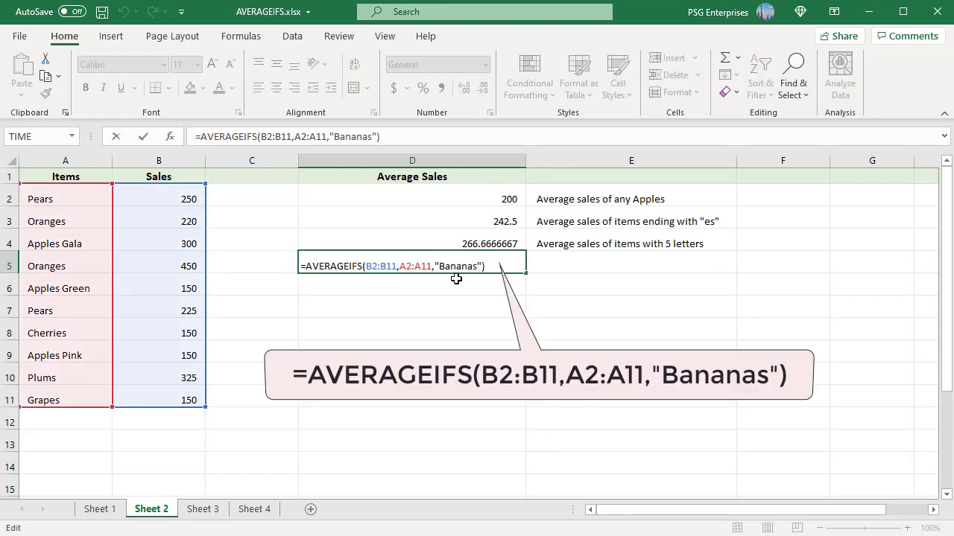
pyautogui.hotkey('ctrl', 'Return')
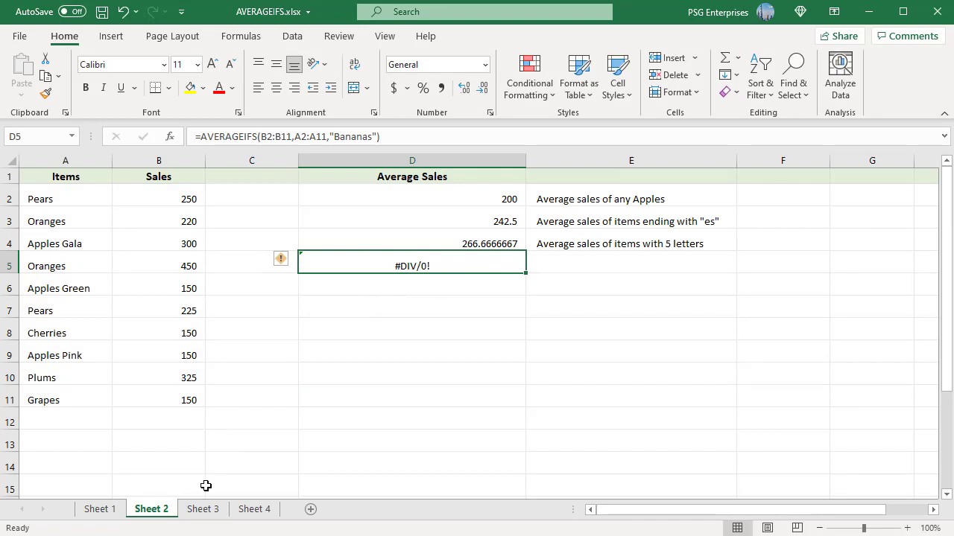
pyautogui.click(202, 509)
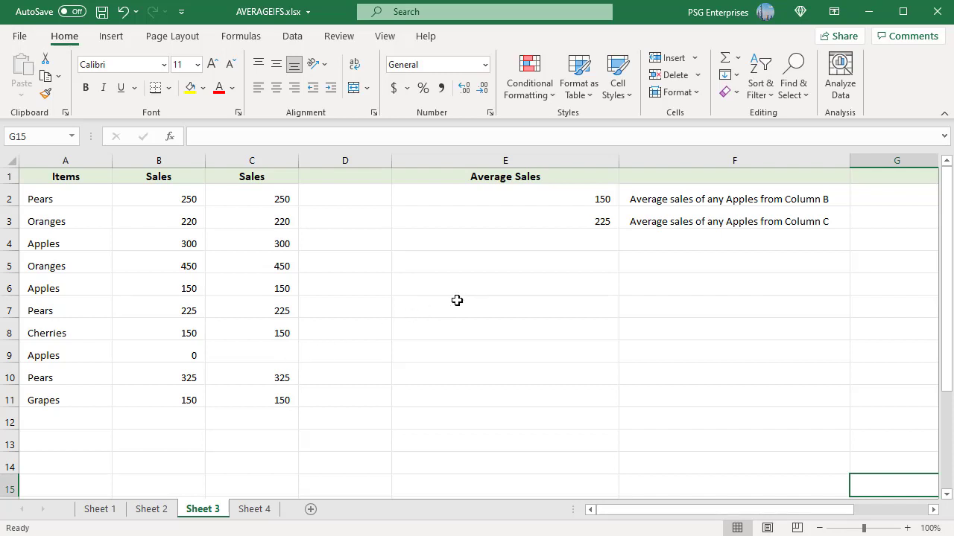
# - Average Apples sales in E2 from column B (150) and in E3 from column C (225)
pyautogui.doubleClick(572, 196)
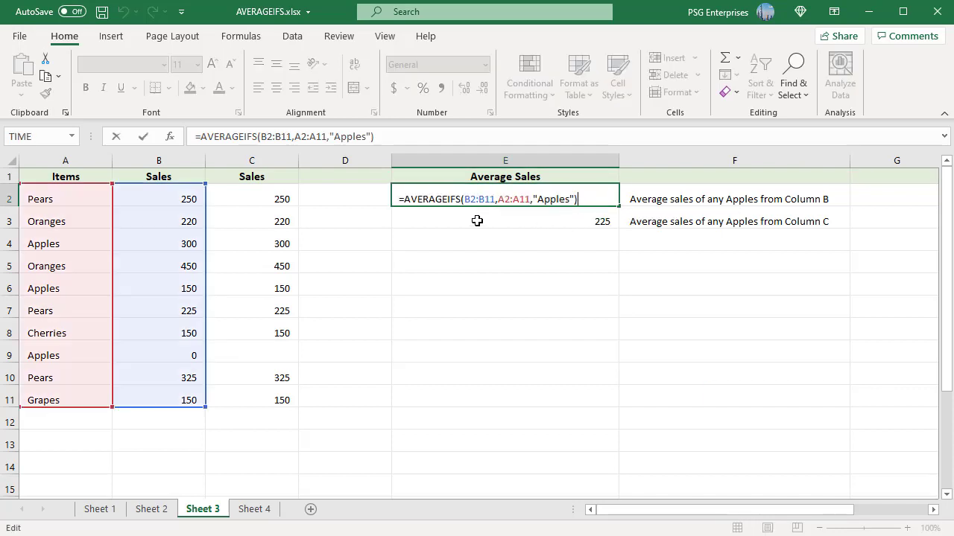
pyautogui.press('Escape')
pyautogui.doubleClick(602, 222)
pyautogui.write('=AVERAGEIFS(C2:C11,A2:A11,"Apples")')
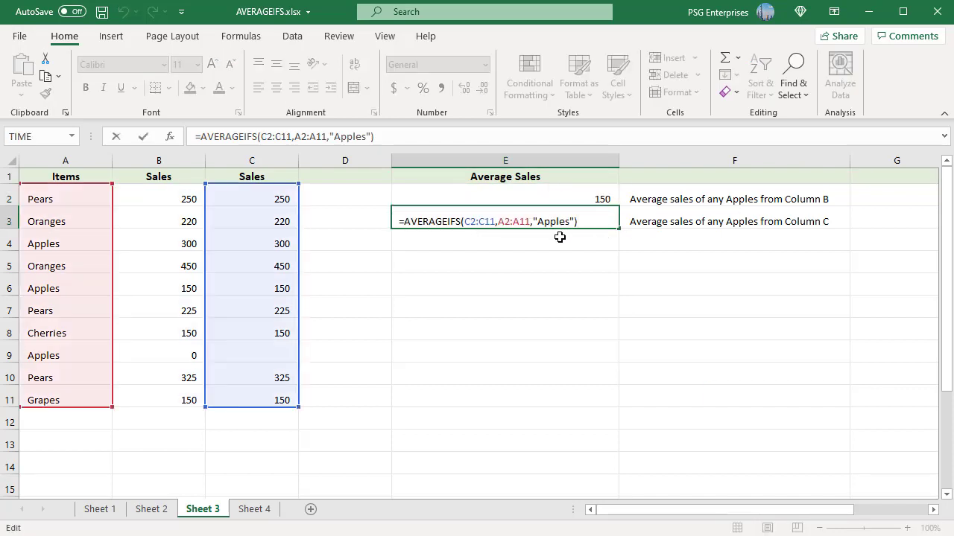
pyautogui.press('Escape')
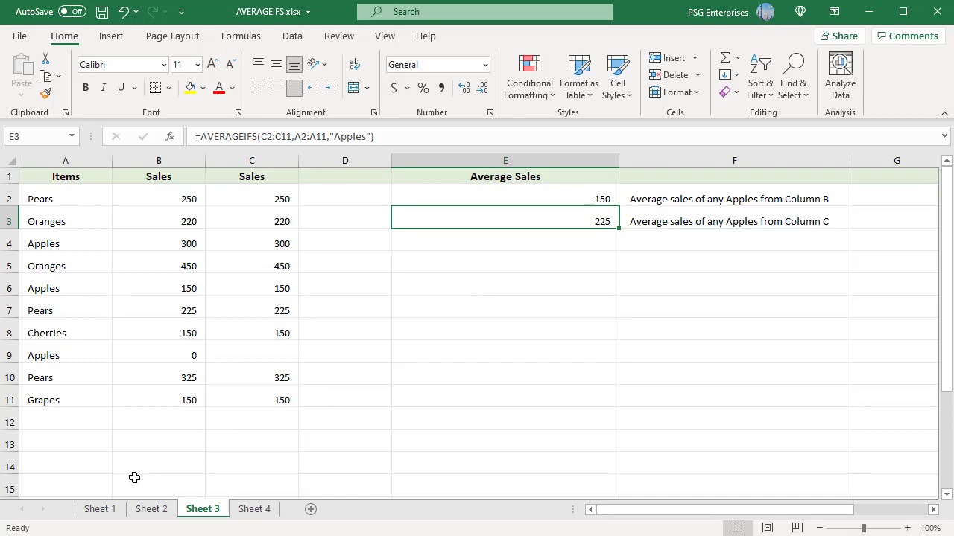
# - On Sheet 1, set H6 to =AVERAGEIFS(F2:F14, C2:C14, J3, D2:D14, ">2"), returning $371,250.00
pyautogui.click(110, 510)
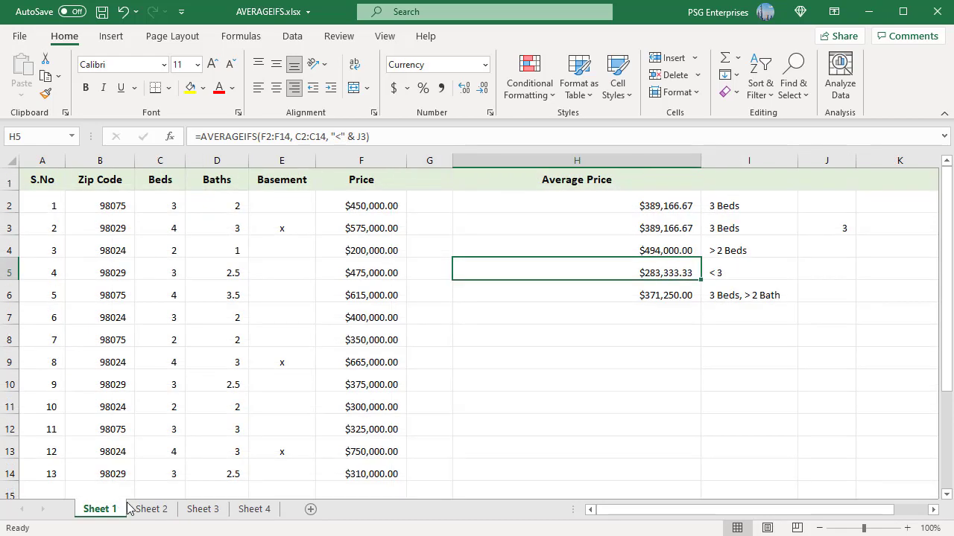
pyautogui.click(689, 293)
pyautogui.doubleClick(690, 293)
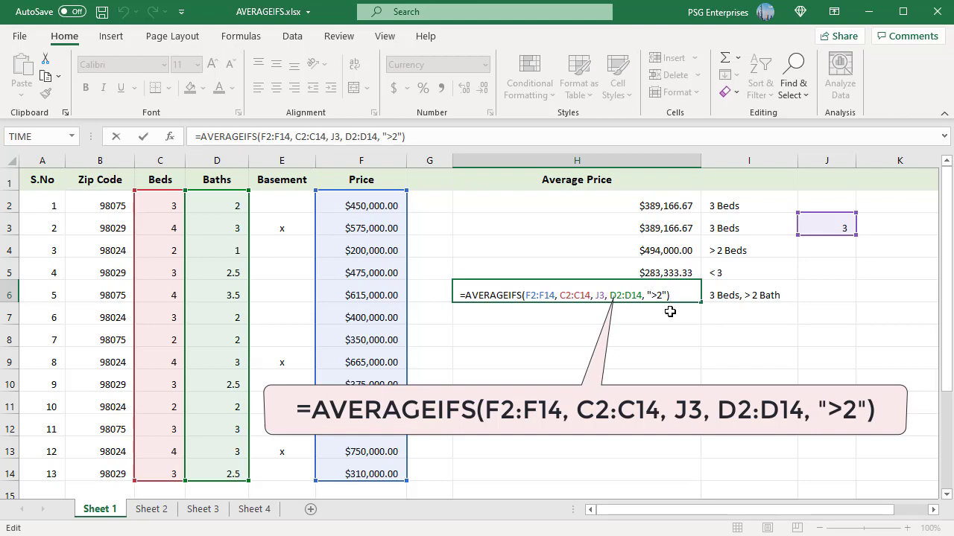
pyautogui.hotkey('ctrl', 'Return')
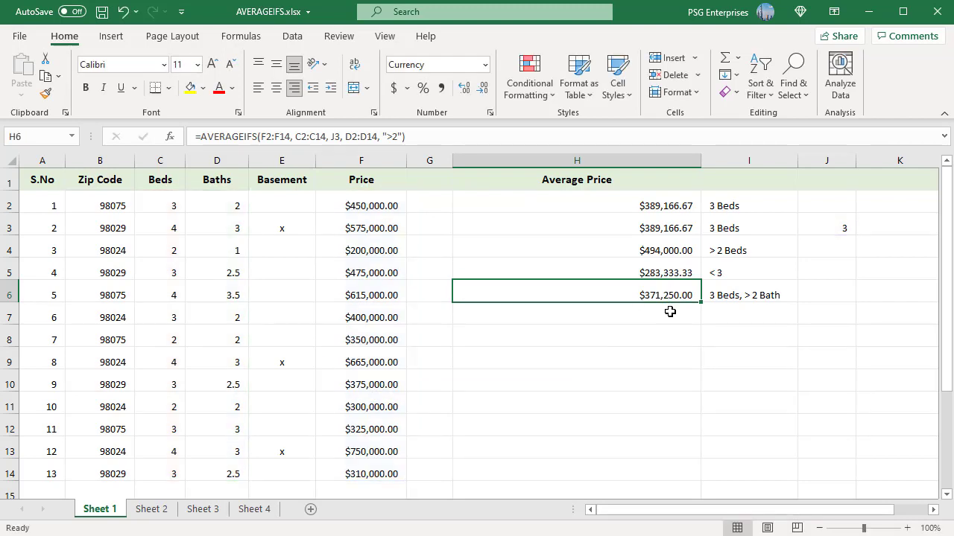
# - On Sheet 4, enter F2 as the Apples and Oranges AVERAGEIFS for 1/1/2021 divided by 2, giving 260
pyautogui.click(254, 509)
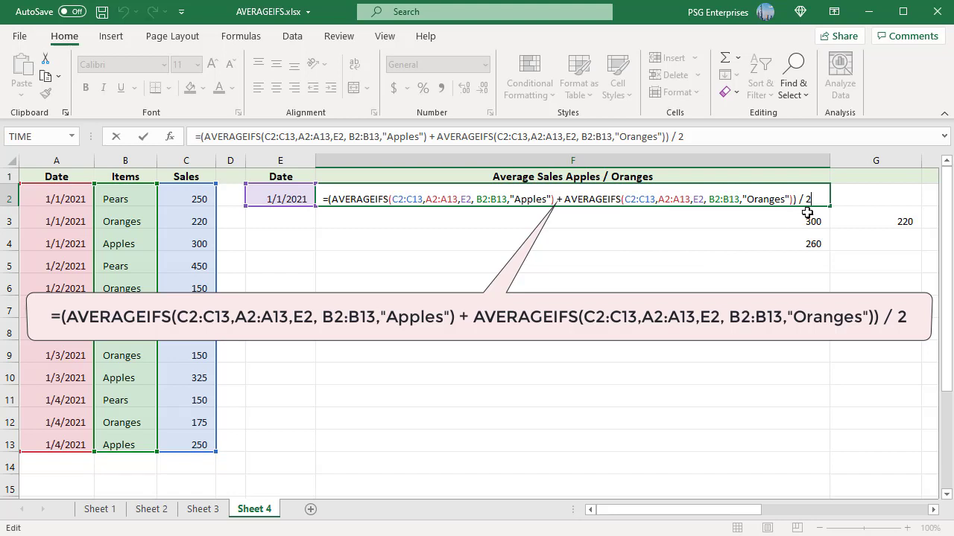
pyautogui.press('Return')
pyautogui.click(809, 202)
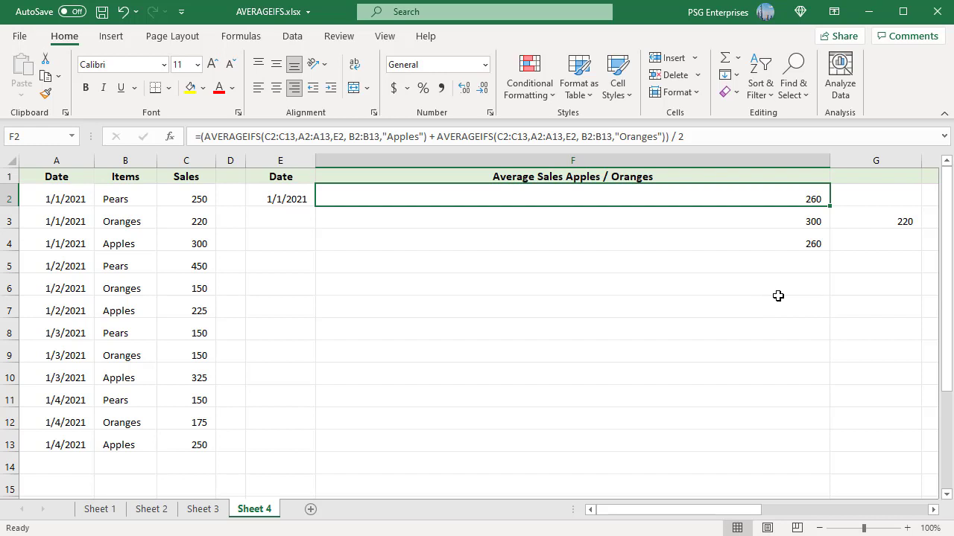
# - Set F3 to the array-criteria AVERAGEIFS showing Apples 300 and Oranges 220
pyautogui.click(819, 217)
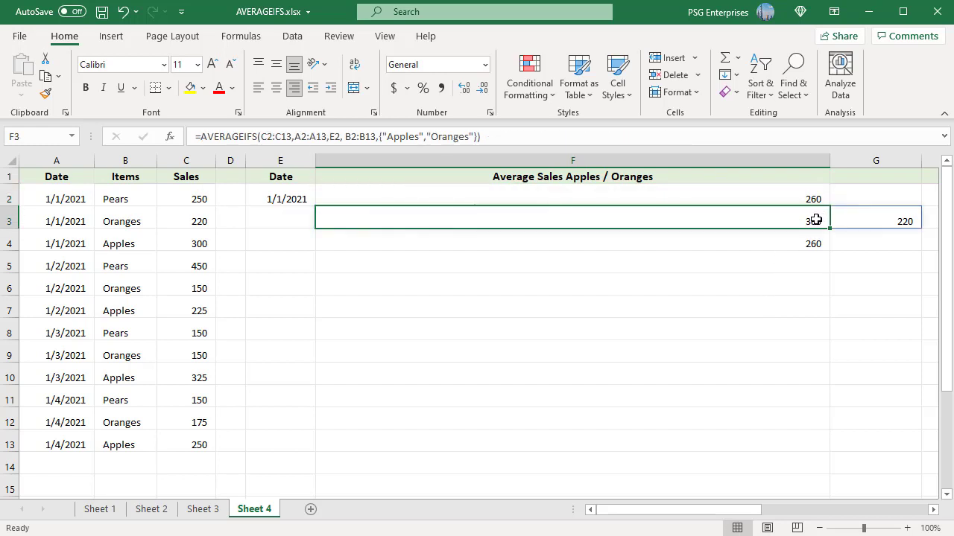
pyautogui.doubleClick(816, 220)
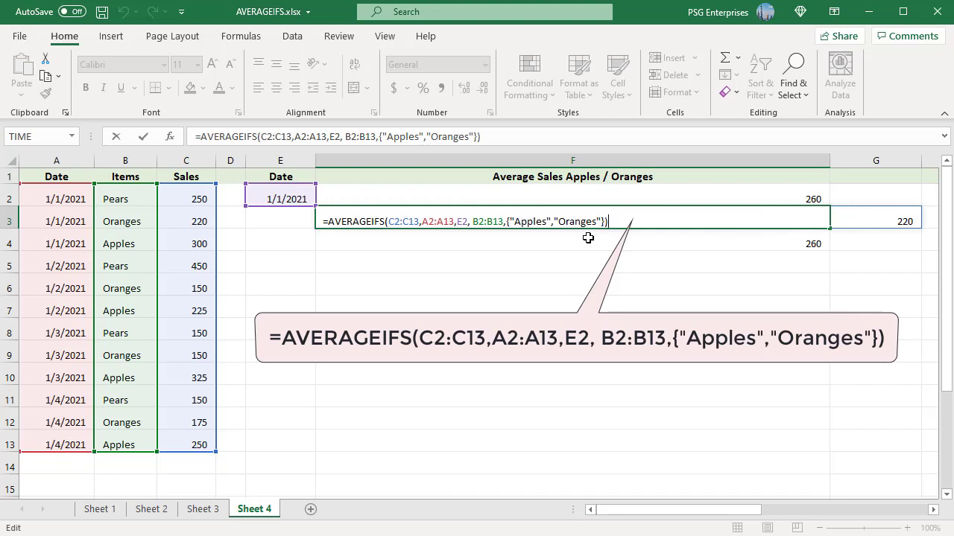
pyautogui.press('Escape')
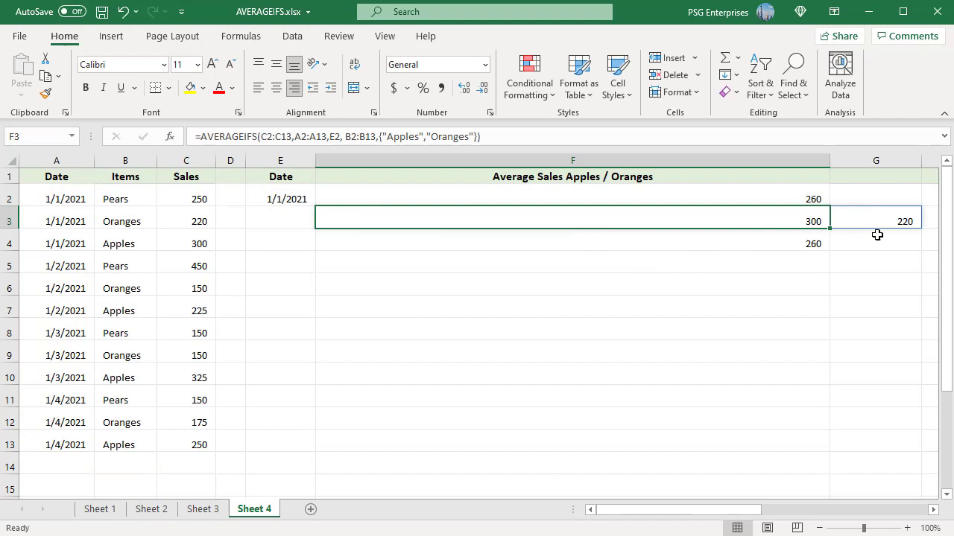
# - Set F4 to =AVERAGE(AVERAGEIFS(...,{"Apples","Oranges"})), combining both averages into 260
pyautogui.click(803, 244)
pyautogui.doubleClick(803, 242)
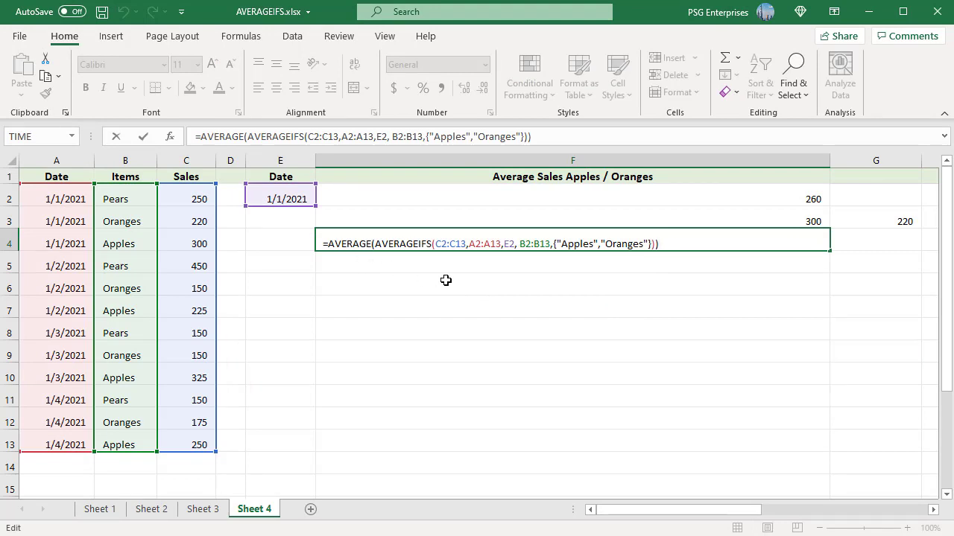
pyautogui.press('Escape')
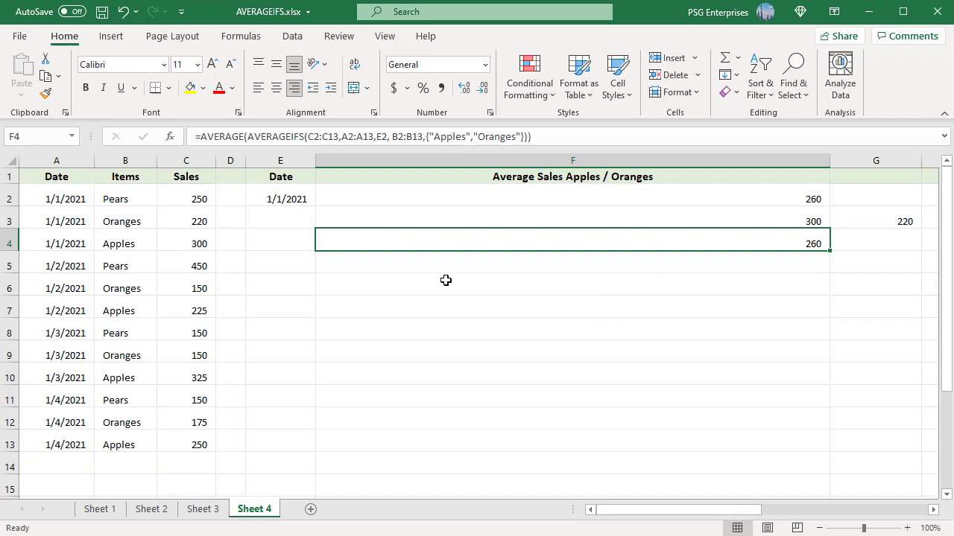